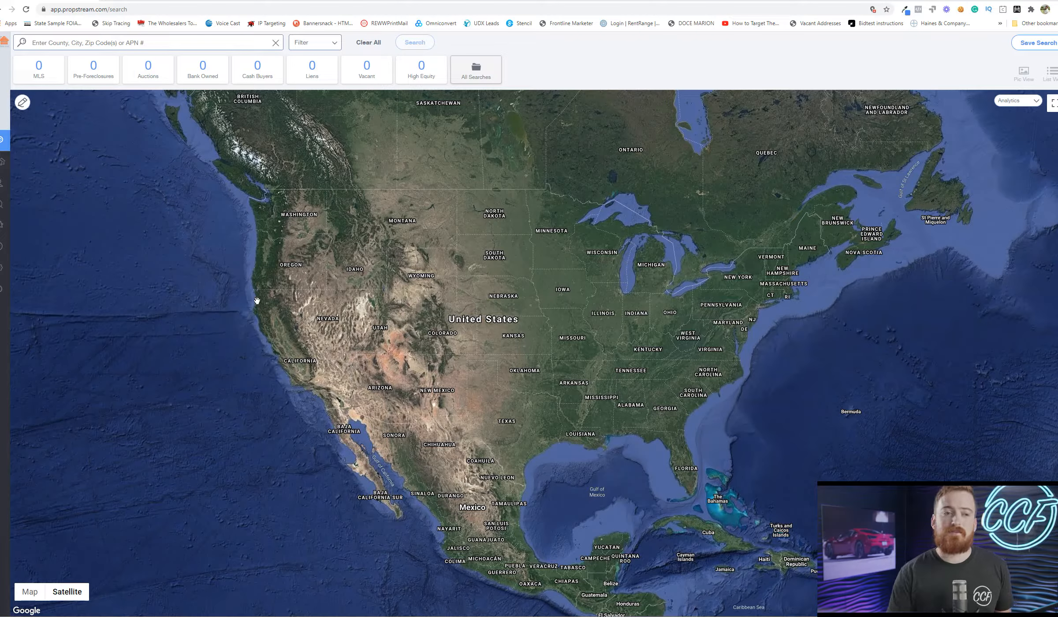
Search for properties in Indianapolis, IN and filter them to off-market ones with the MLS status Fail.
{"action": "left_click", "coordinate": [92, 43]}
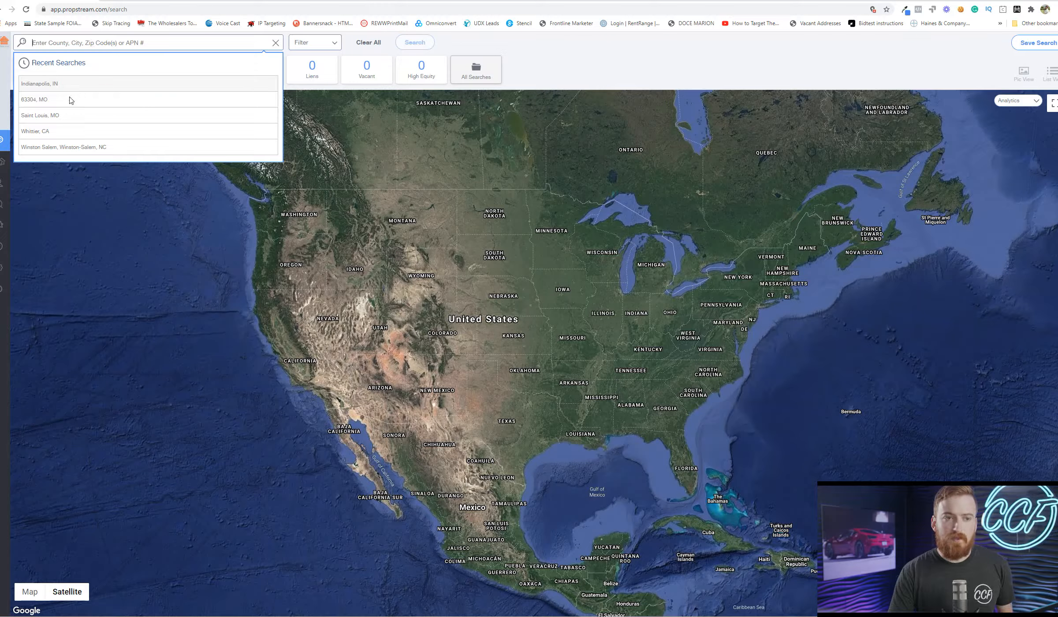
{"action": "left_click", "coordinate": [59, 87]}
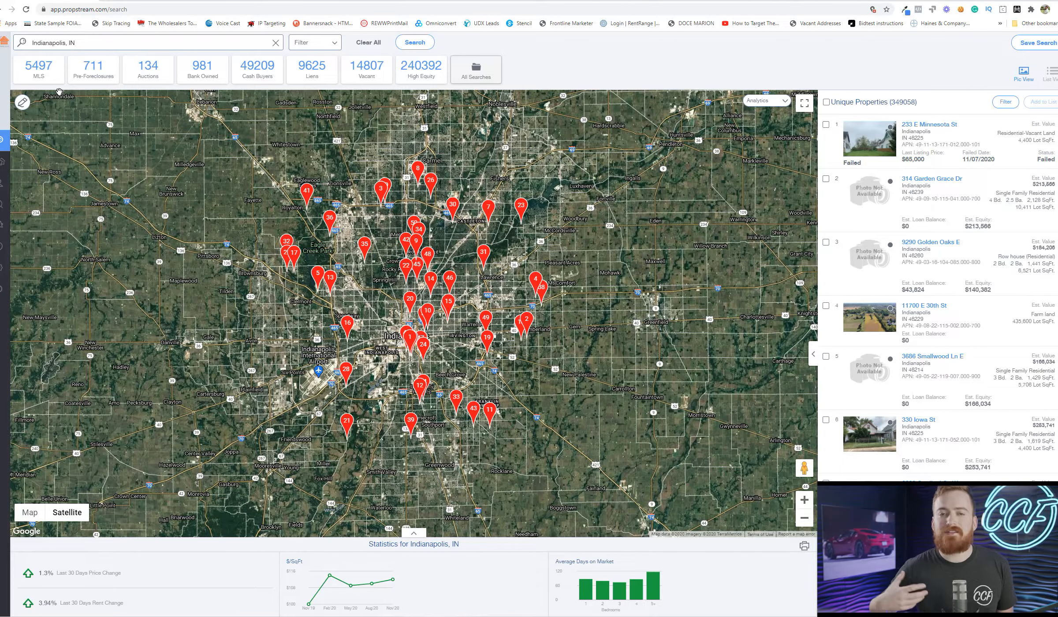
{"action": "left_click", "coordinate": [318, 45]}
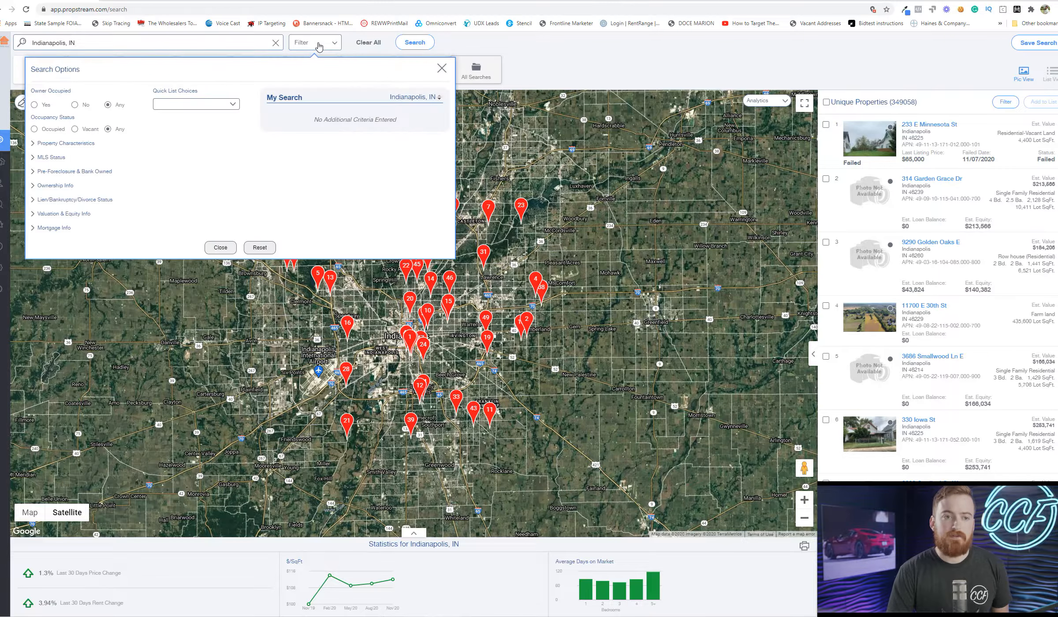
{"action": "left_click", "coordinate": [32, 158]}
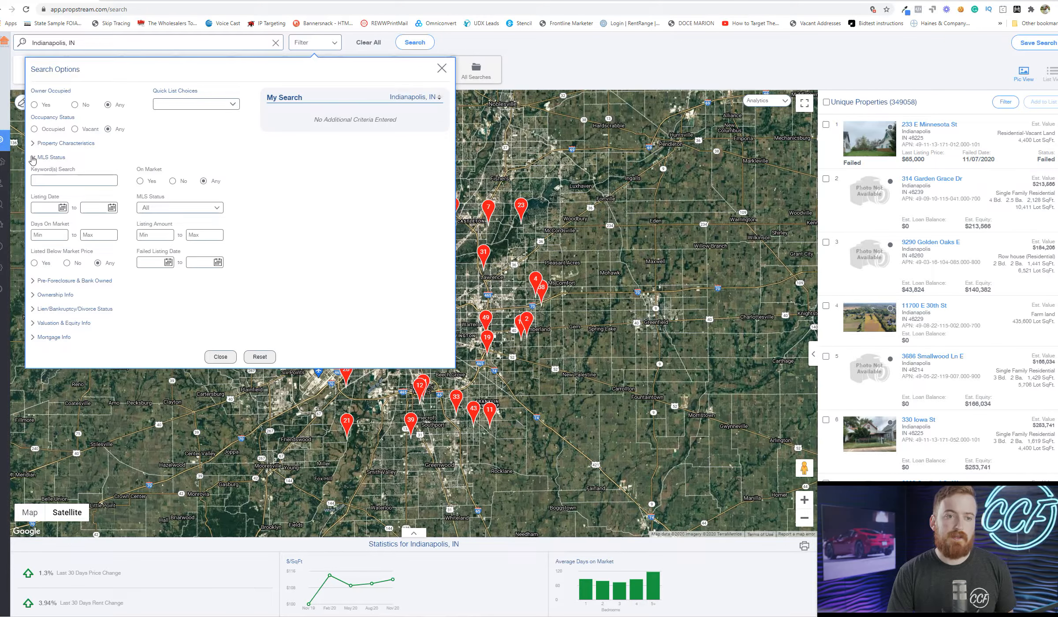
{"action": "left_click", "coordinate": [172, 181]}
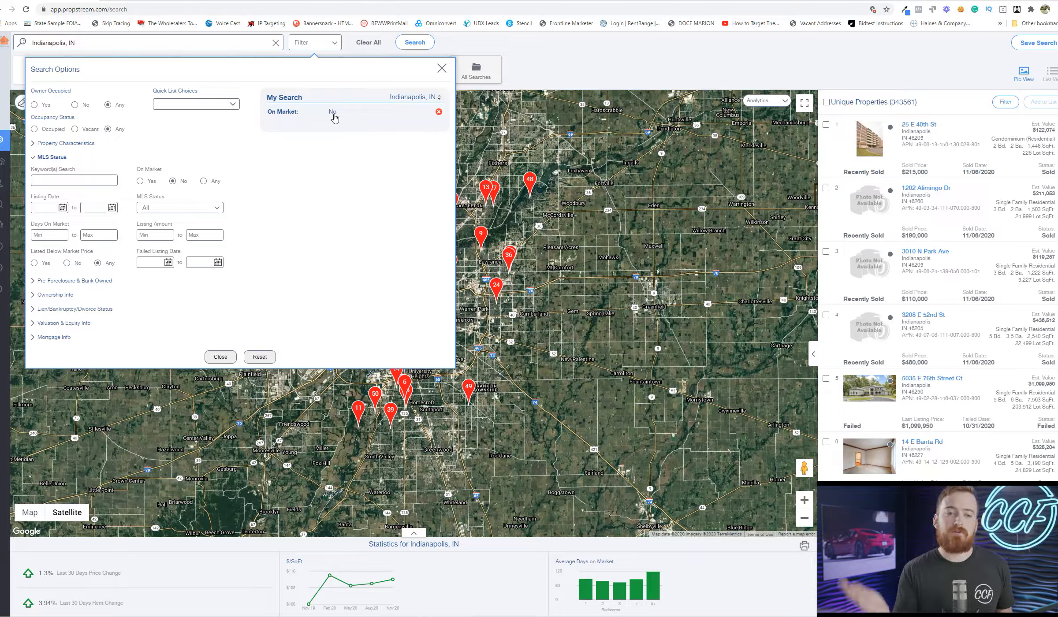
{"action": "left_click", "coordinate": [213, 210]}
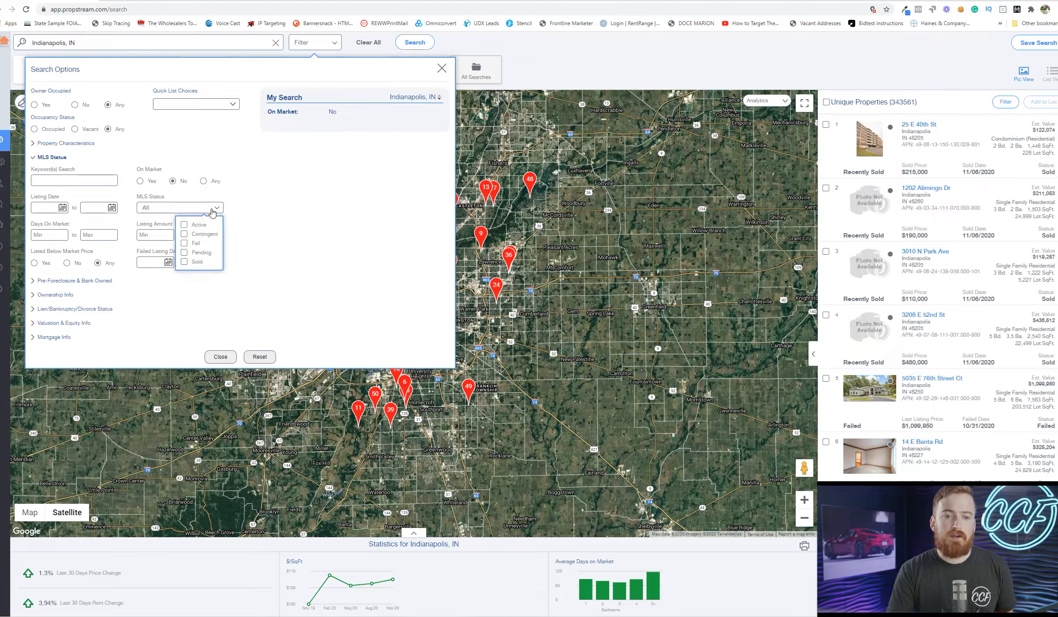
{"action": "left_click", "coordinate": [185, 243]}
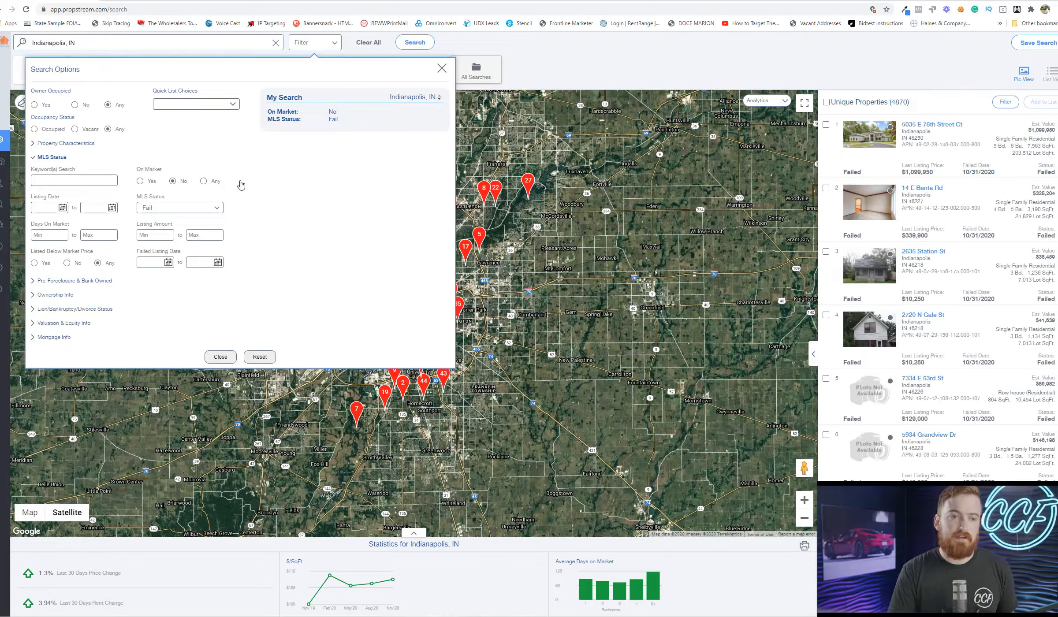
Limit the MLS listing date range to 01/01/19 through 11/12/20.
{"action": "left_click", "coordinate": [63, 207]}
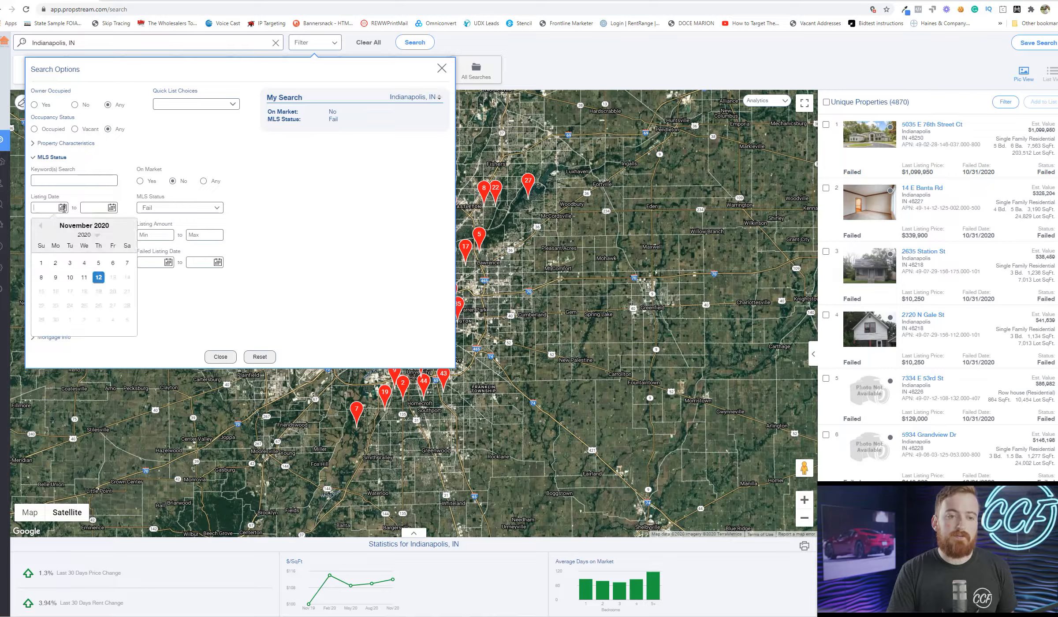
{"action": "left_click", "coordinate": [41, 228]}
{"action": "left_click", "coordinate": [41, 227]}
{"action": "left_click", "coordinate": [42, 227]}
{"action": "double_click", "coordinate": [41, 226]}
{"action": "double_click", "coordinate": [41, 227]}
{"action": "double_click", "coordinate": [41, 226]}
{"action": "double_click", "coordinate": [41, 226]}
{"action": "double_click", "coordinate": [41, 226]}
{"action": "double_click", "coordinate": [41, 226]}
{"action": "left_click", "coordinate": [41, 227]}
{"action": "double_click", "coordinate": [41, 226]}
{"action": "double_click", "coordinate": [41, 226]}
{"action": "left_click", "coordinate": [41, 226]}
{"action": "left_click", "coordinate": [41, 226]}
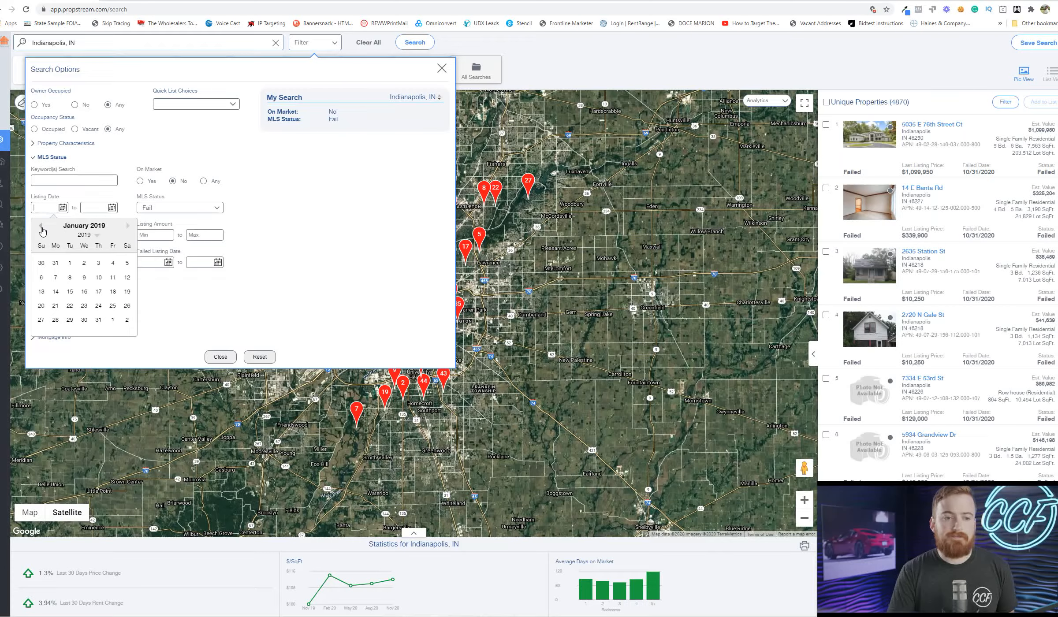
{"action": "left_click", "coordinate": [70, 262]}
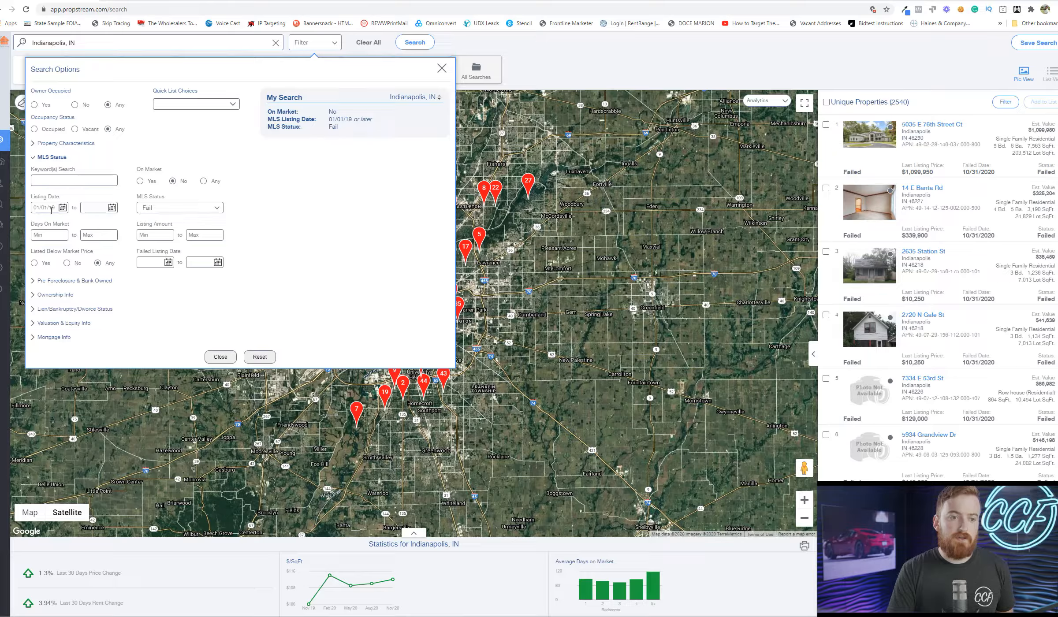
{"action": "left_click", "coordinate": [112, 207]}
{"action": "left_click", "coordinate": [148, 277]}
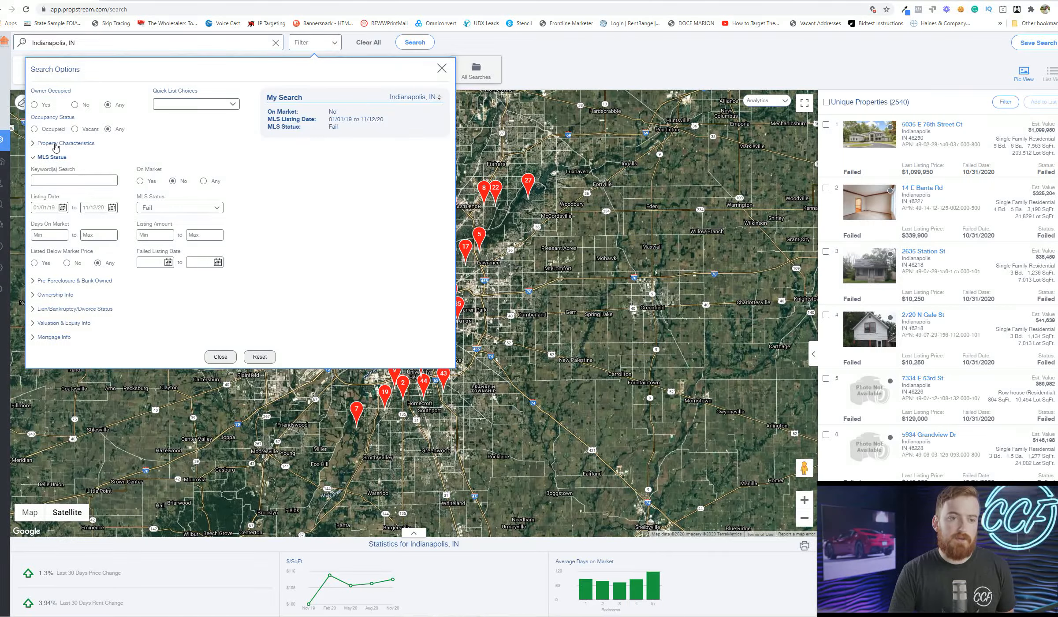
Restrict the property type to Single Family in the property characteristics filter.
{"action": "left_click", "coordinate": [39, 144]}
{"action": "left_click", "coordinate": [190, 170]}
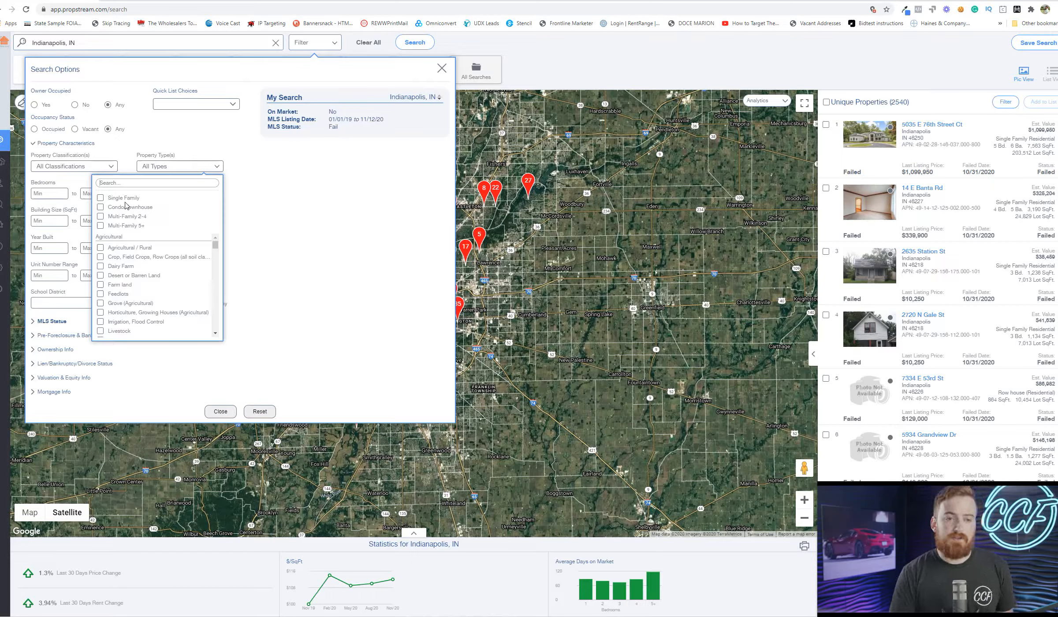
{"action": "left_click", "coordinate": [100, 198]}
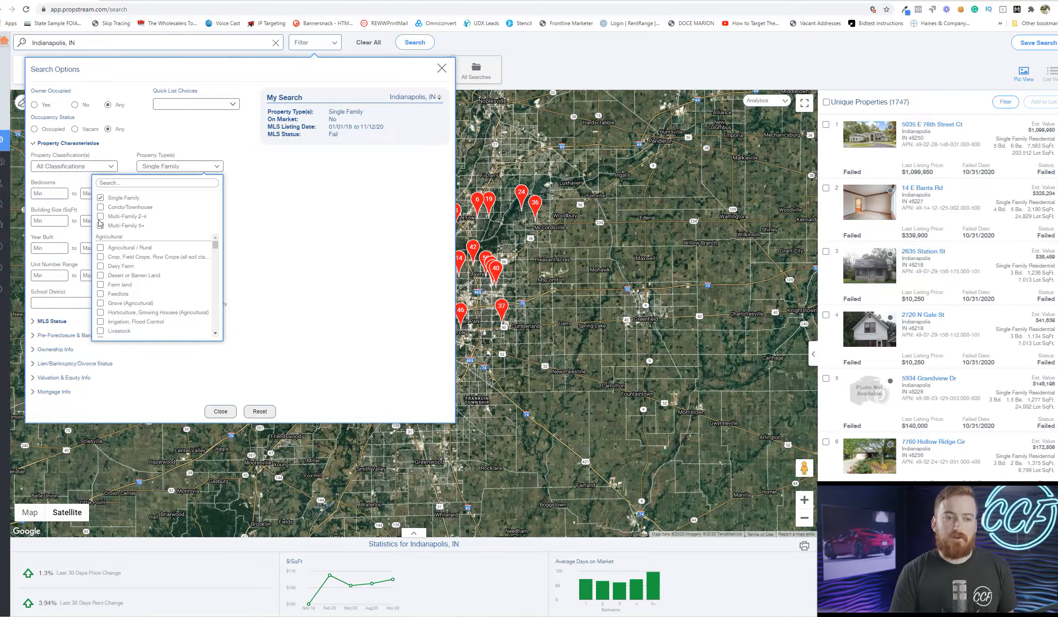
{"action": "left_click", "coordinate": [262, 211]}
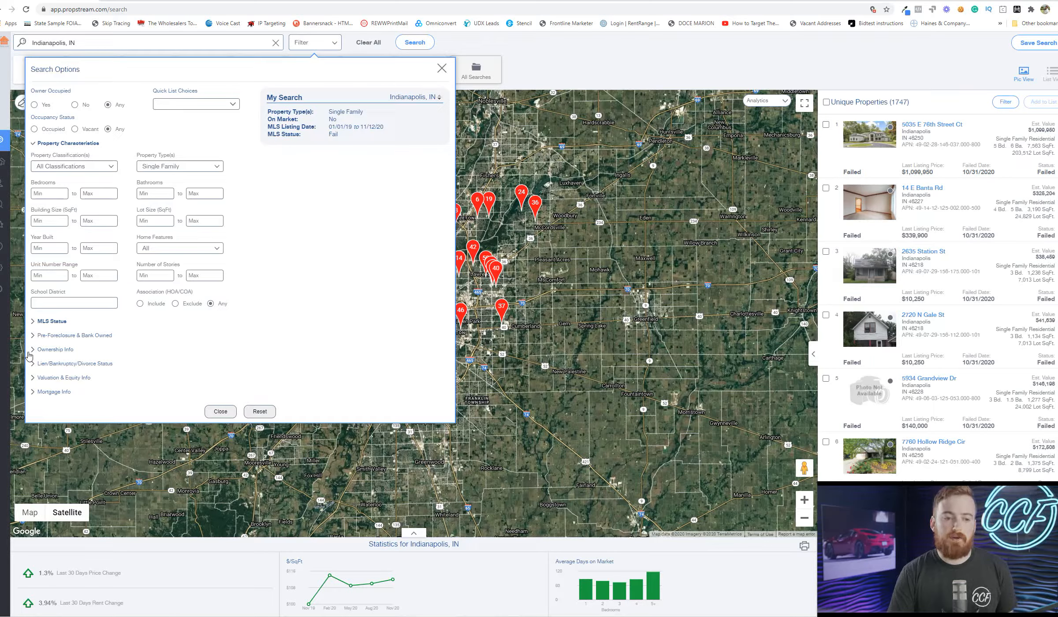
Set the estimated equity filter to 35% to 100% and close the search options.
{"action": "left_click", "coordinate": [44, 378]}
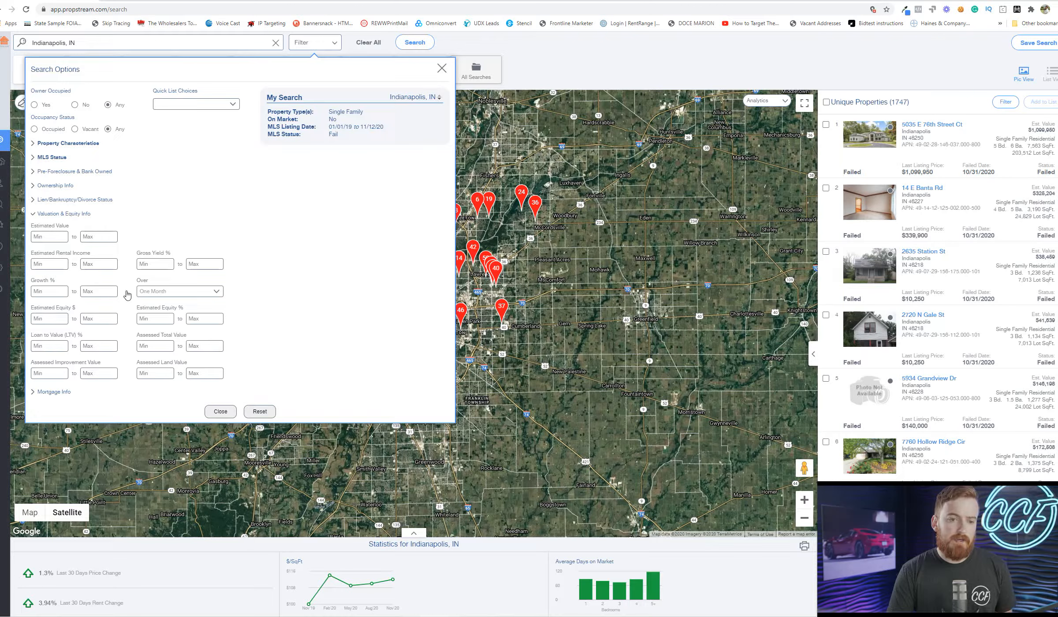
{"action": "left_click", "coordinate": [140, 319]}
{"action": "type", "text": "35"}
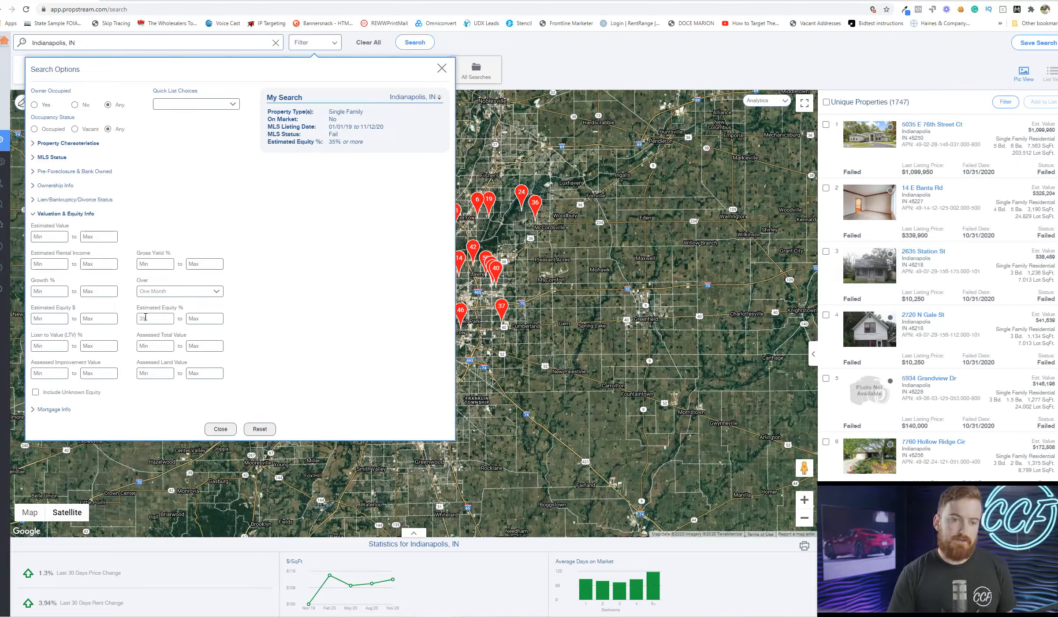
{"action": "type", "text": "100"}
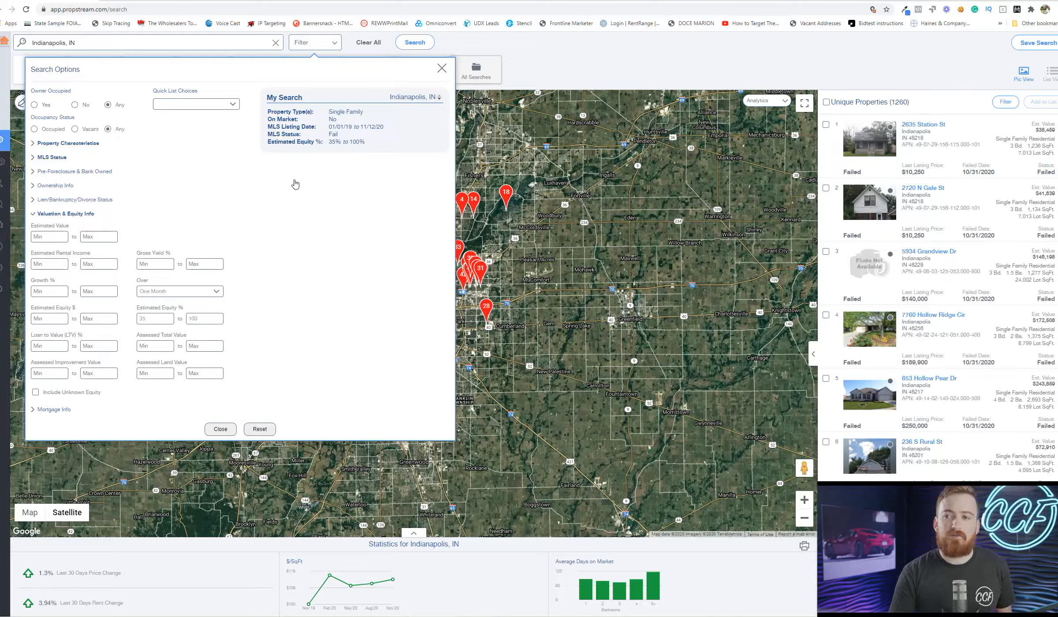
{"action": "left_click", "coordinate": [945, 110]}
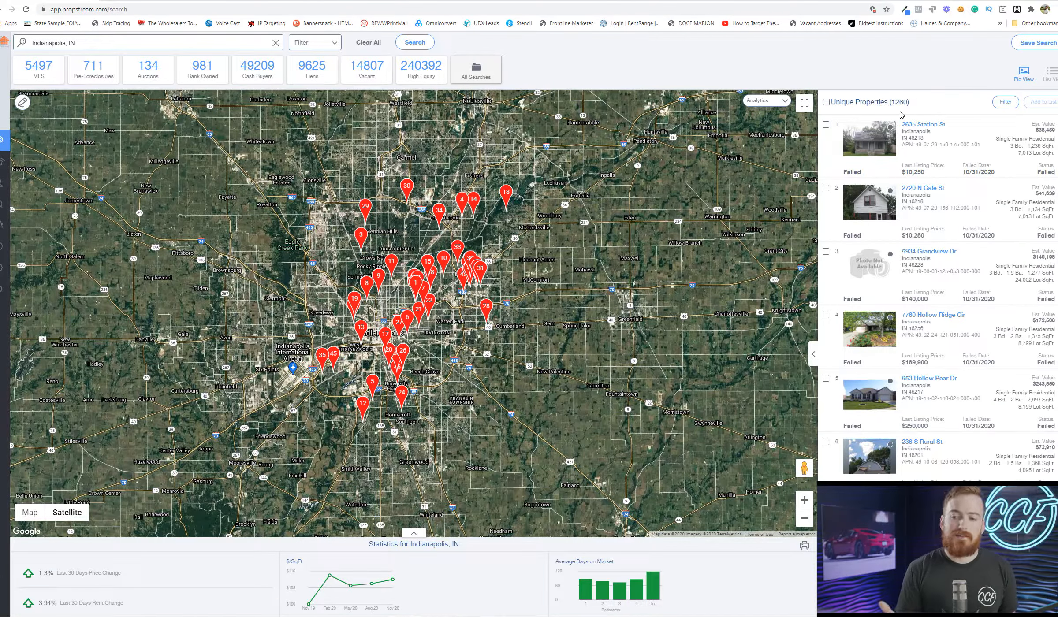
Select all the filtered properties and preview the options for adding them to a new marketing list without saving.
{"action": "left_click", "coordinate": [826, 102]}
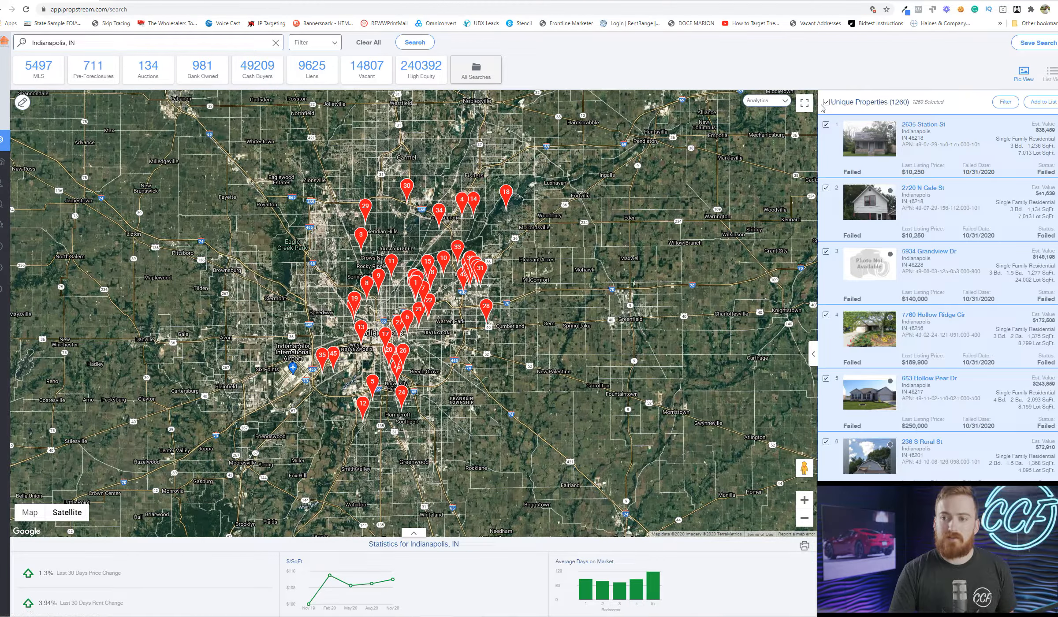
{"action": "left_click", "coordinate": [1040, 101]}
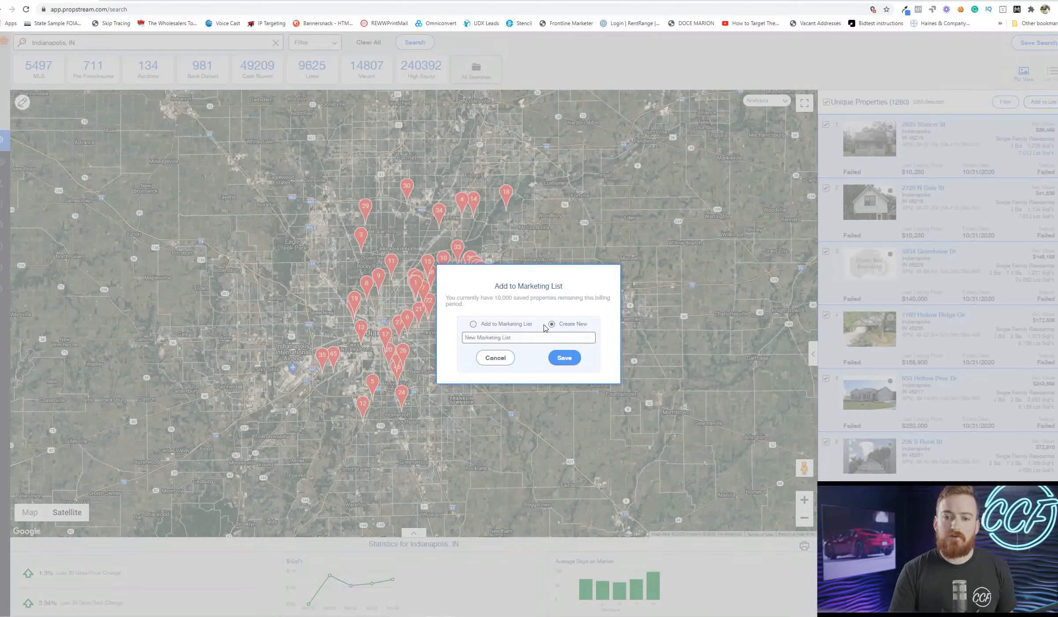
{"action": "left_click", "coordinate": [495, 358]}
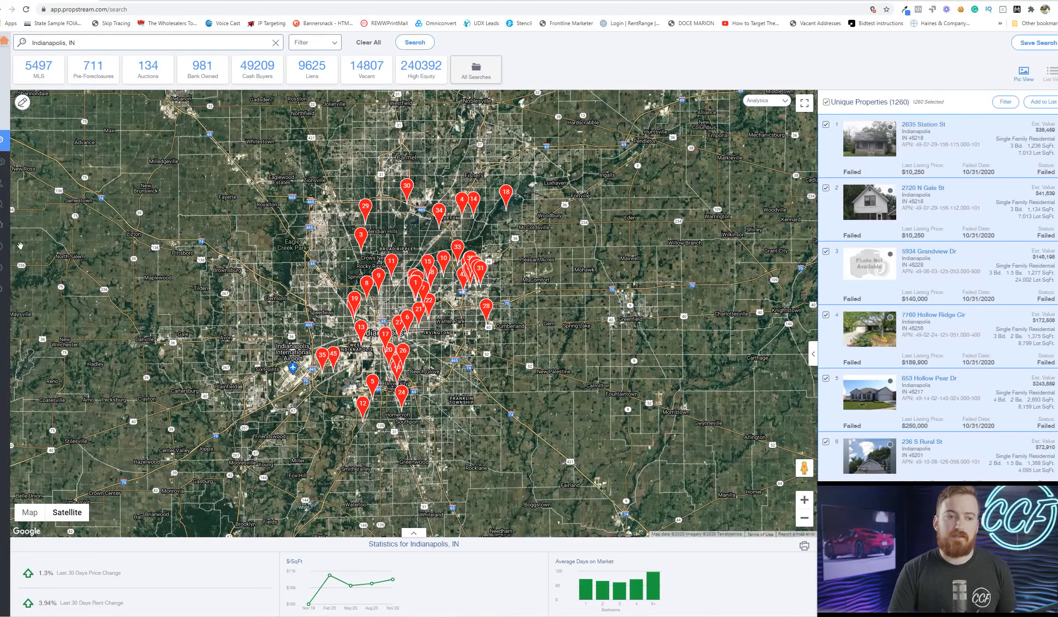
View the saved SFR Buyers 2020 marketing list with all its properties selected, and return to the property search.
{"action": "mouse_move", "coordinate": [11, 242]}
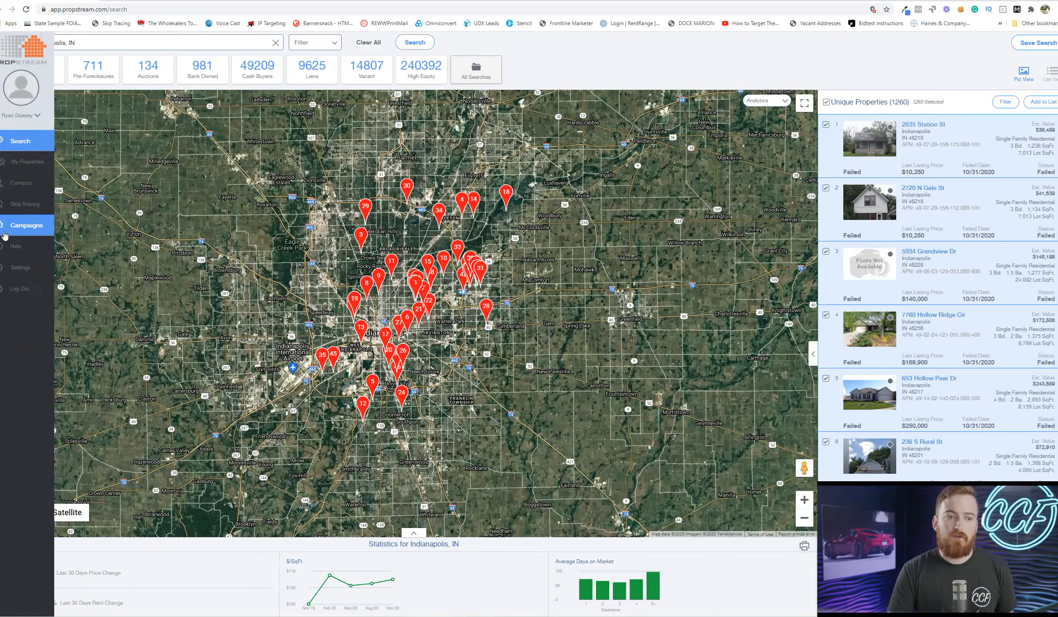
{"action": "left_click", "coordinate": [24, 164]}
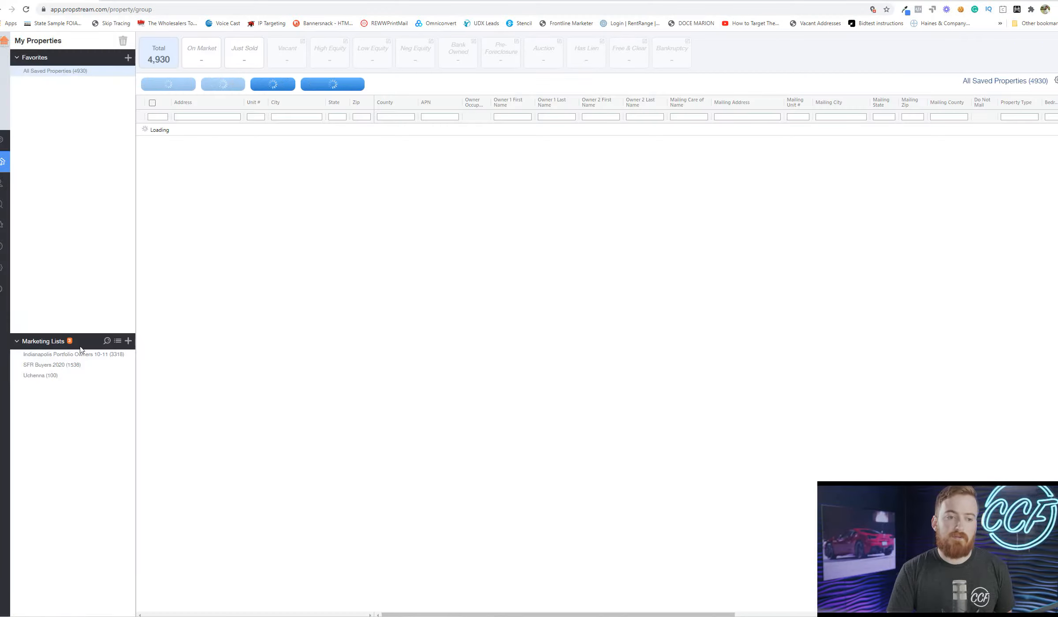
{"action": "left_click", "coordinate": [53, 365]}
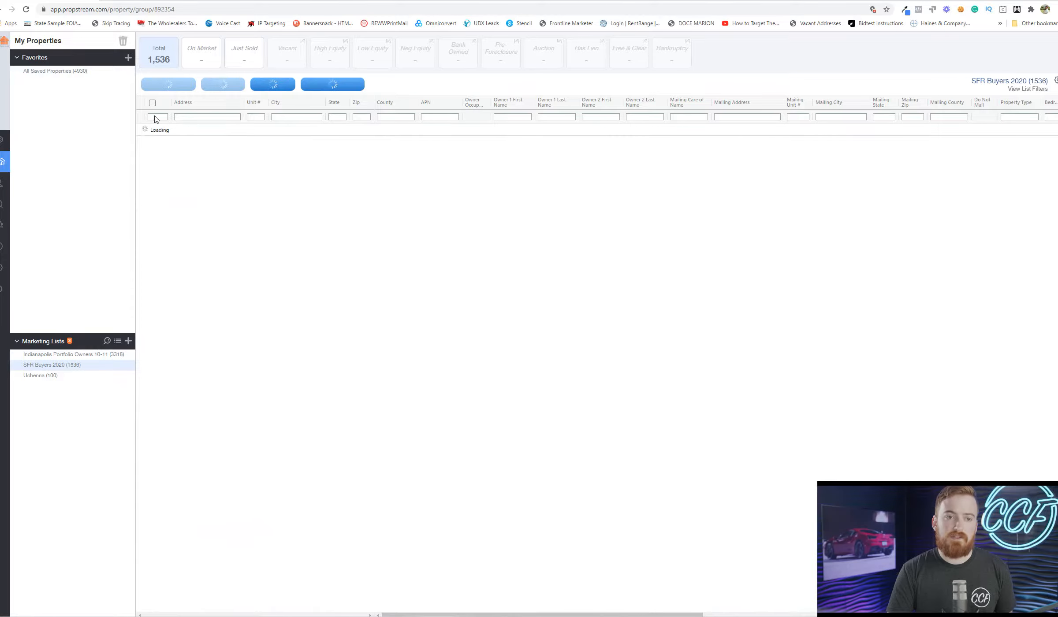
{"action": "left_click", "coordinate": [152, 103]}
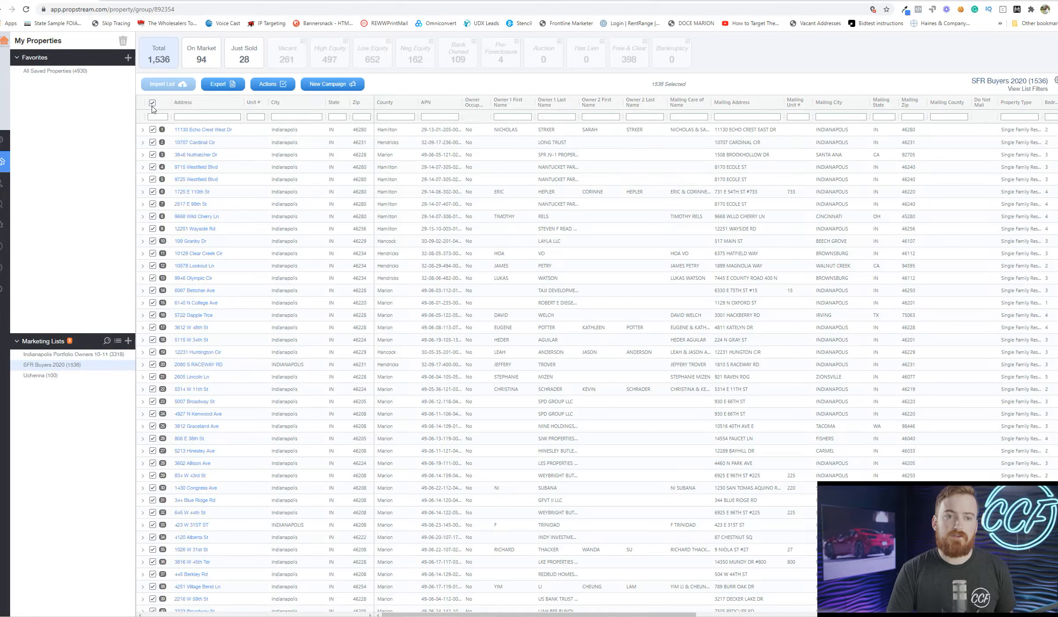
{"action": "mouse_move", "coordinate": [10, 43]}
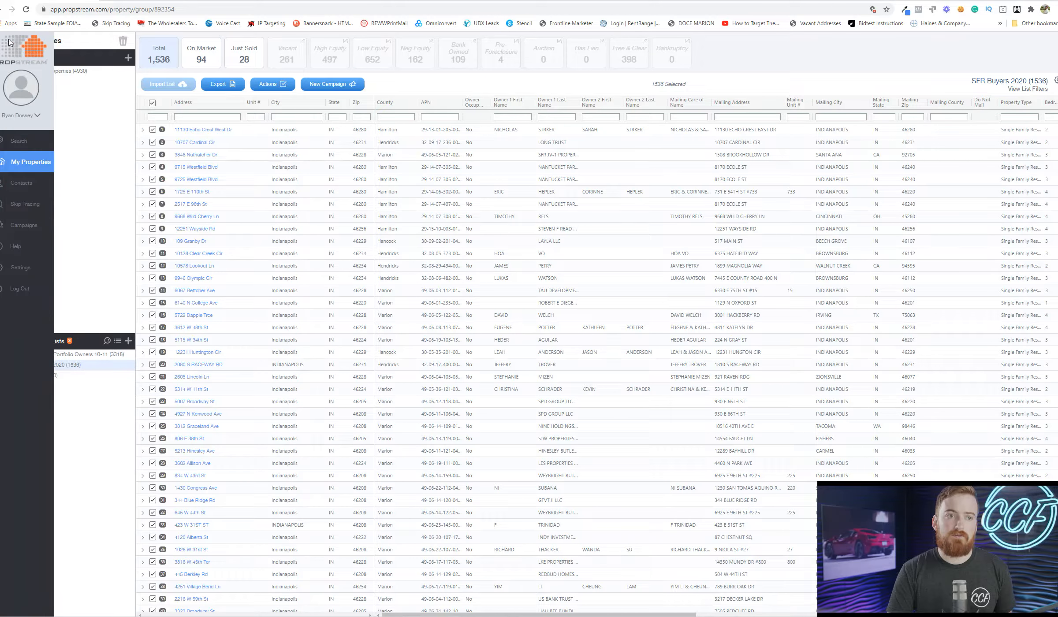
{"action": "left_click", "coordinate": [18, 150]}
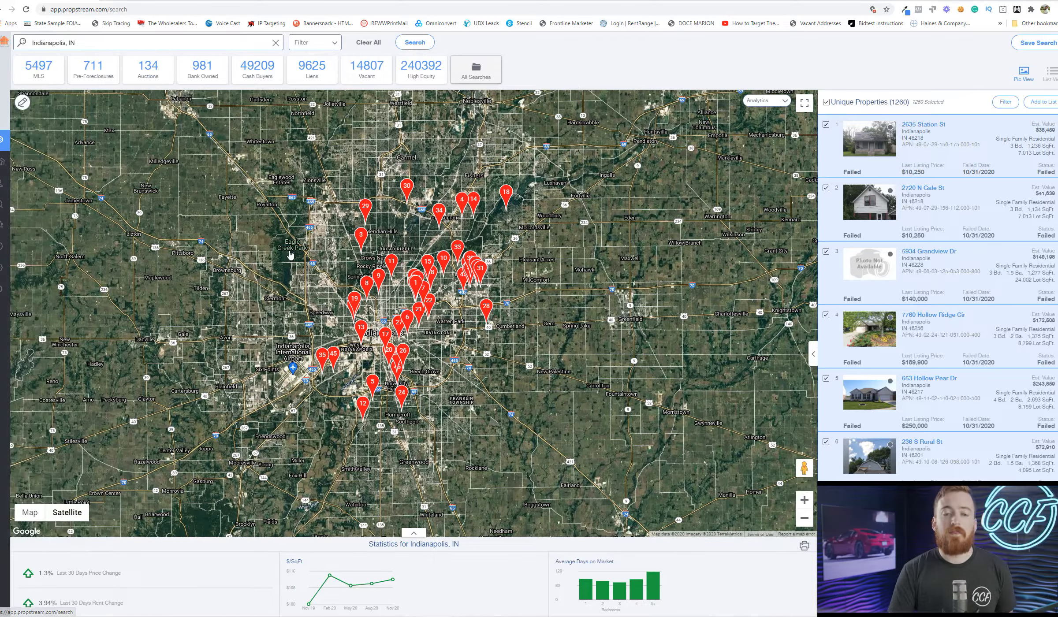